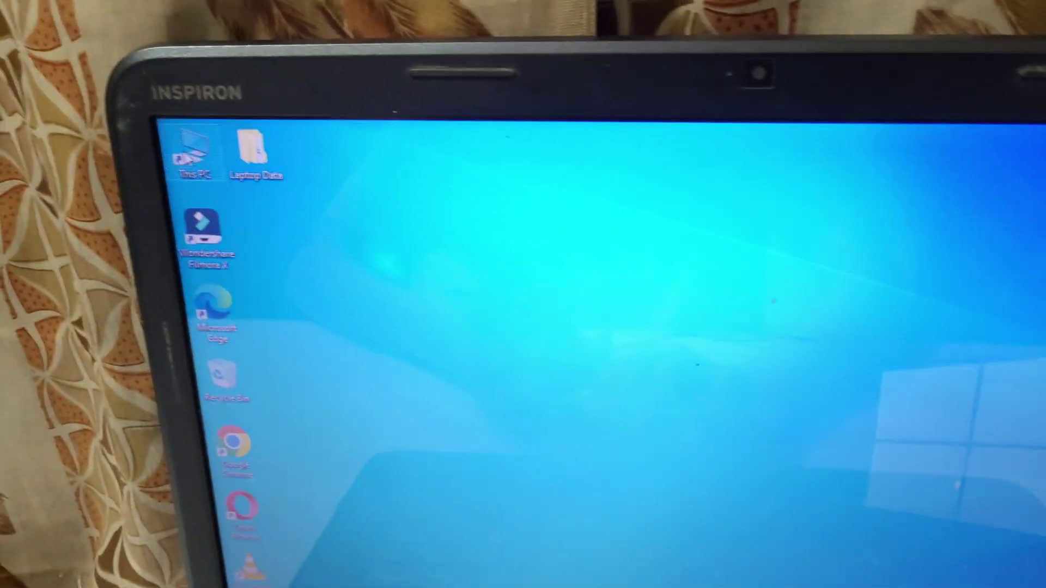
- Check the Galaxy M20 storage contents, then the Laptop Data folder's three Galaxy folders
{"action": "key", "text": "super+e"}
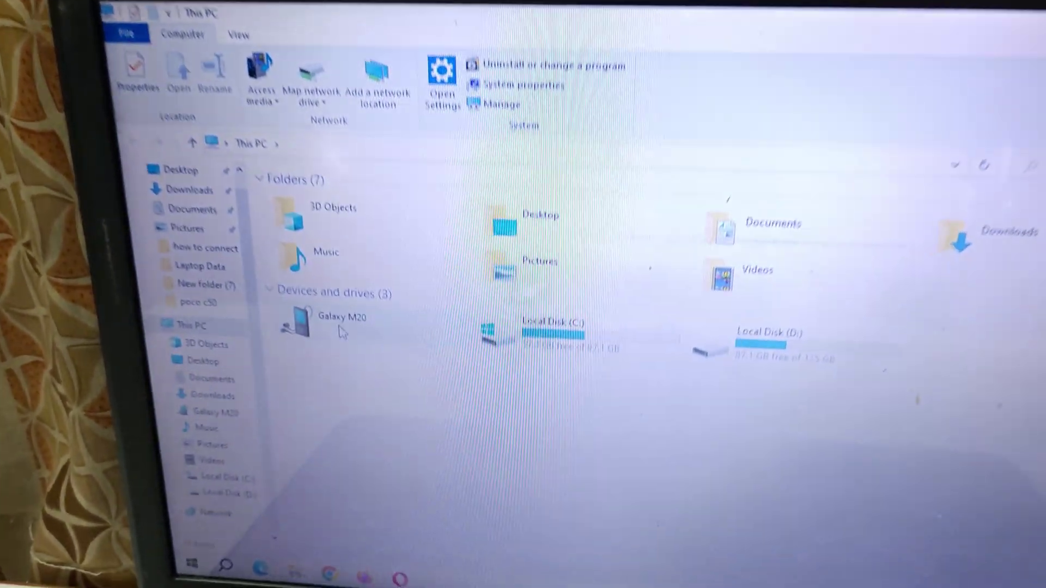
{"action": "double_click", "coordinate": [342, 319]}
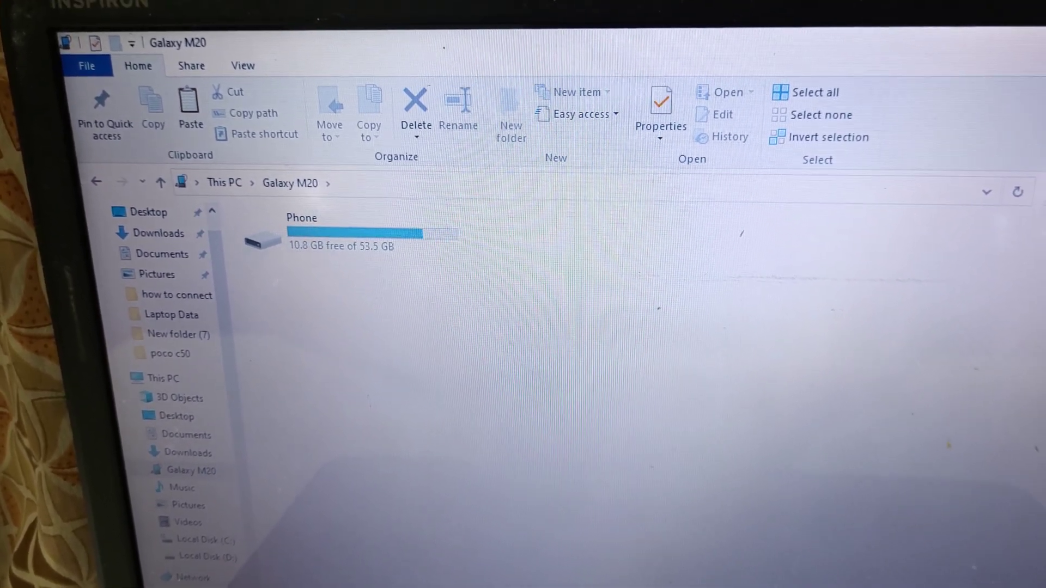
{"action": "key", "text": "alt+F4"}
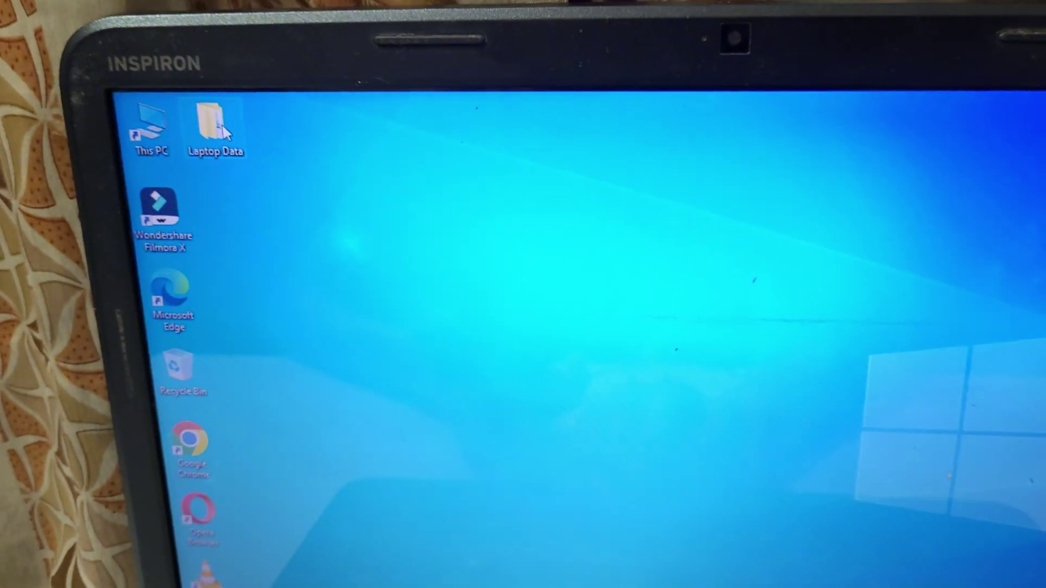
{"action": "double_click", "coordinate": [214, 129]}
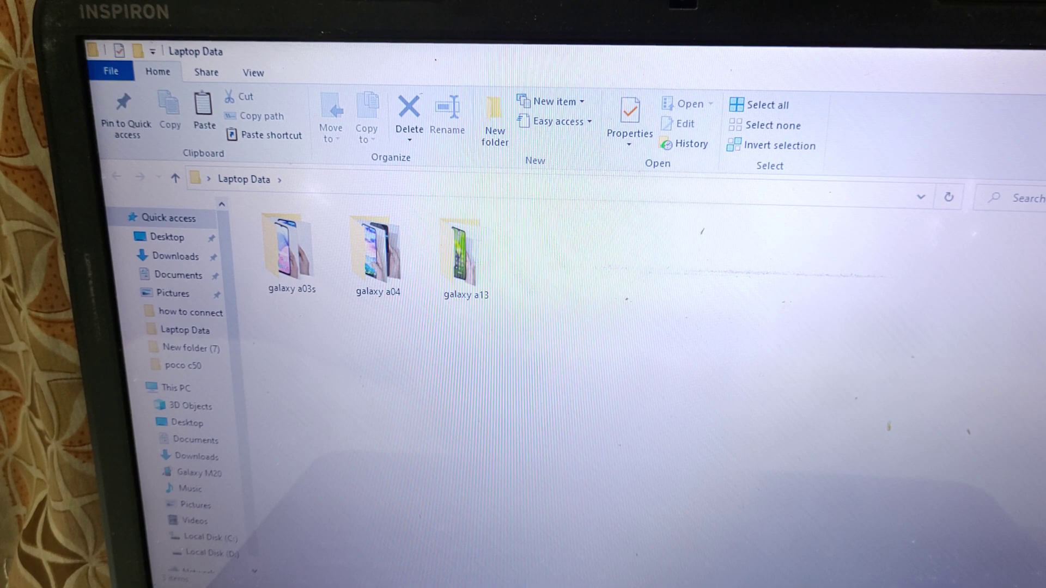
{"action": "key", "text": "alt+F4"}
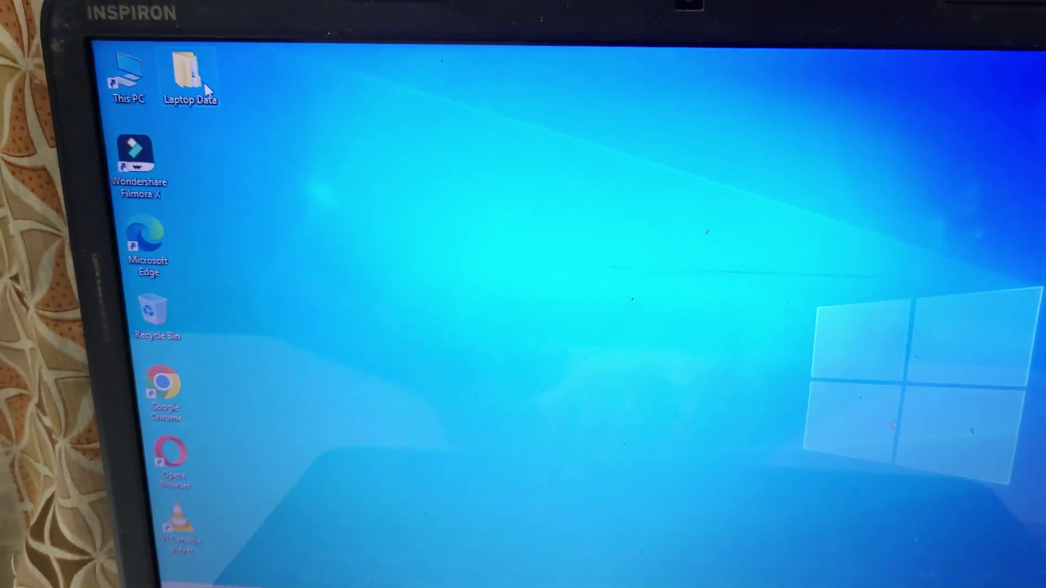
- Send the Laptop Data folder to the Galaxy M20 phone
{"action": "right_click", "coordinate": [228, 77]}
{"action": "mouse_move", "coordinate": [278, 323]}
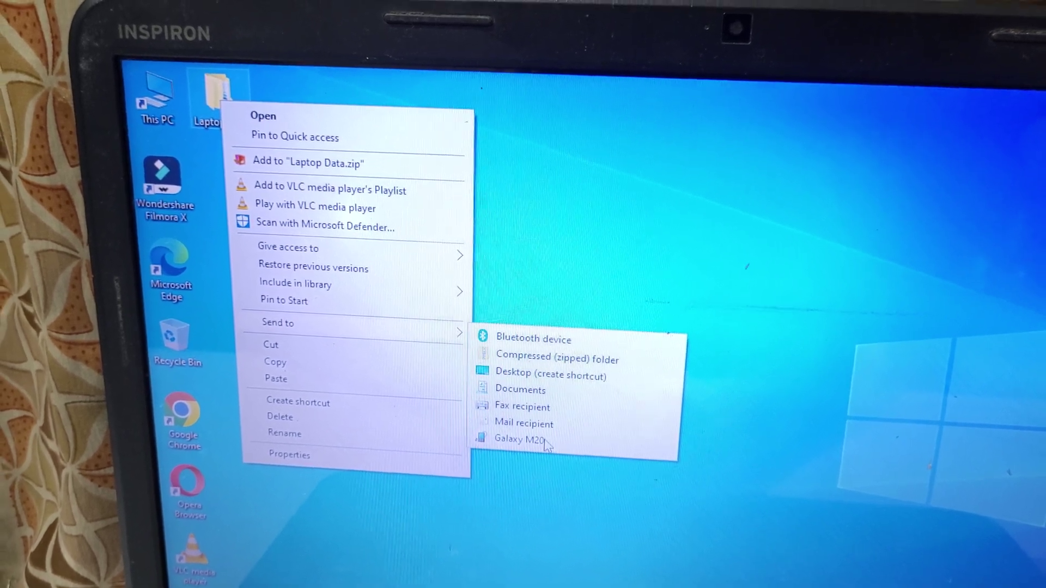
{"action": "left_click", "coordinate": [523, 436]}
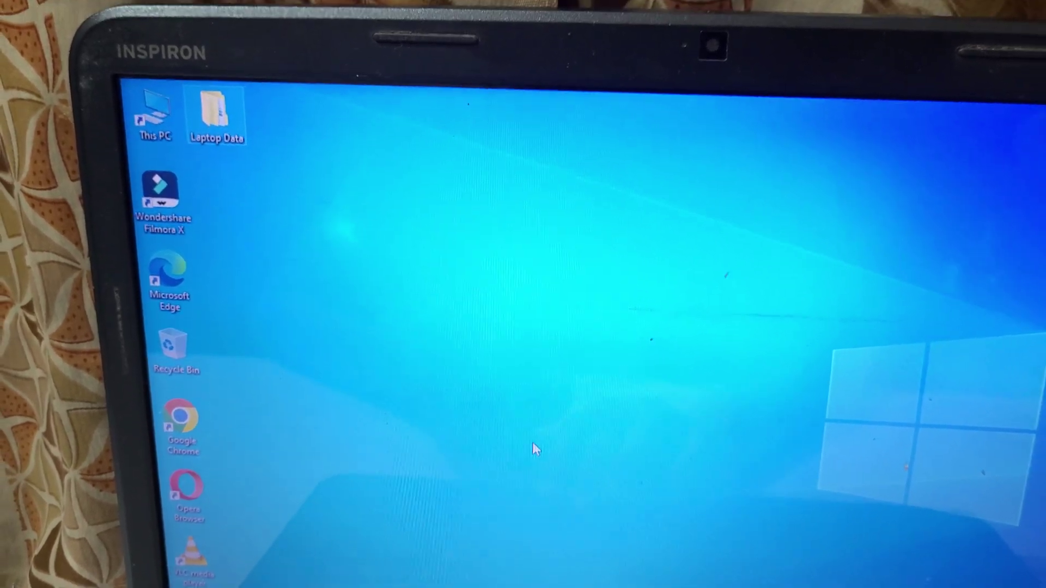